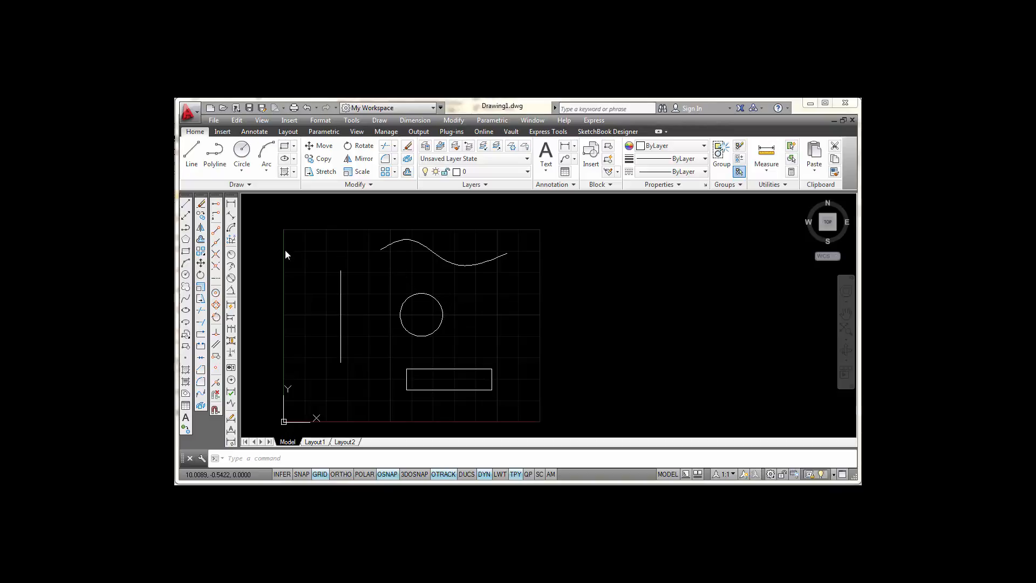
pyautogui.click(200, 240)
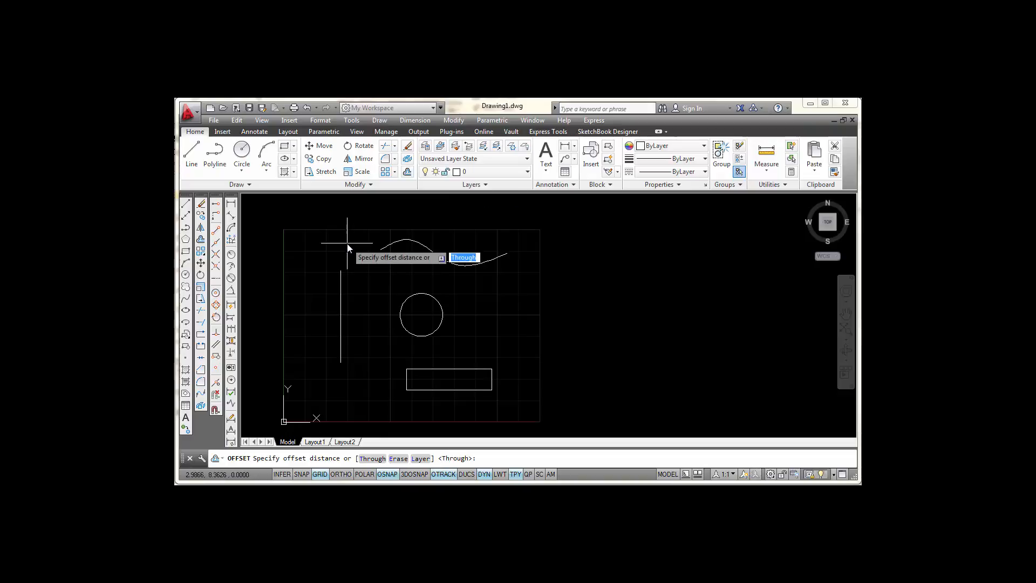
pyautogui.press('Escape')
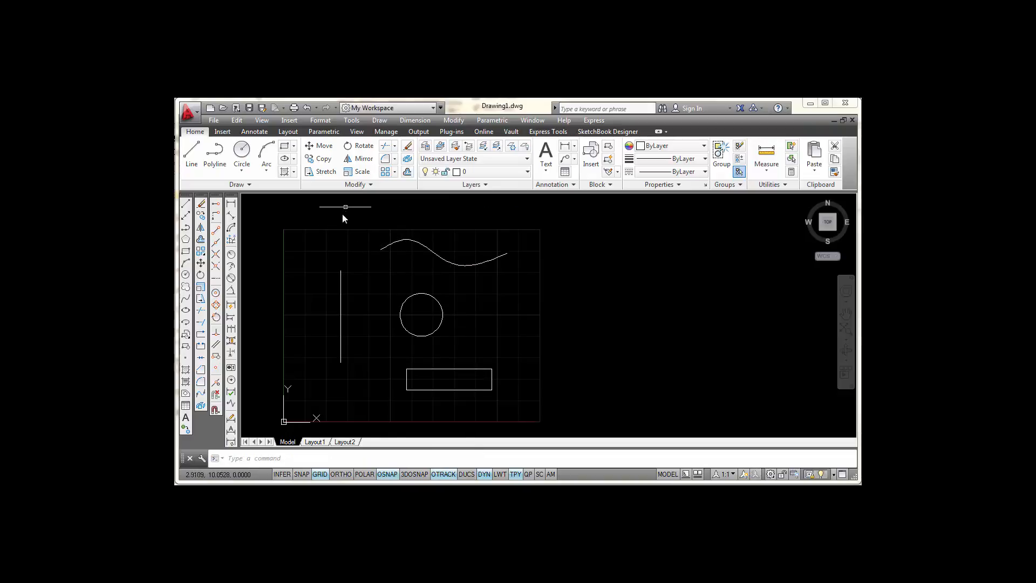
pyautogui.write('O')
pyautogui.press('Return')
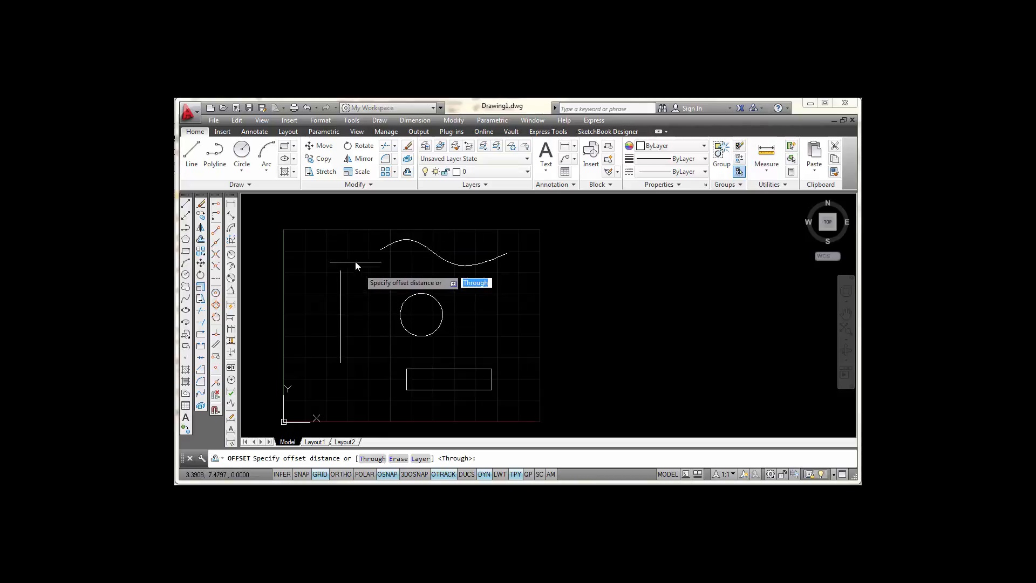
pyautogui.press('Escape')
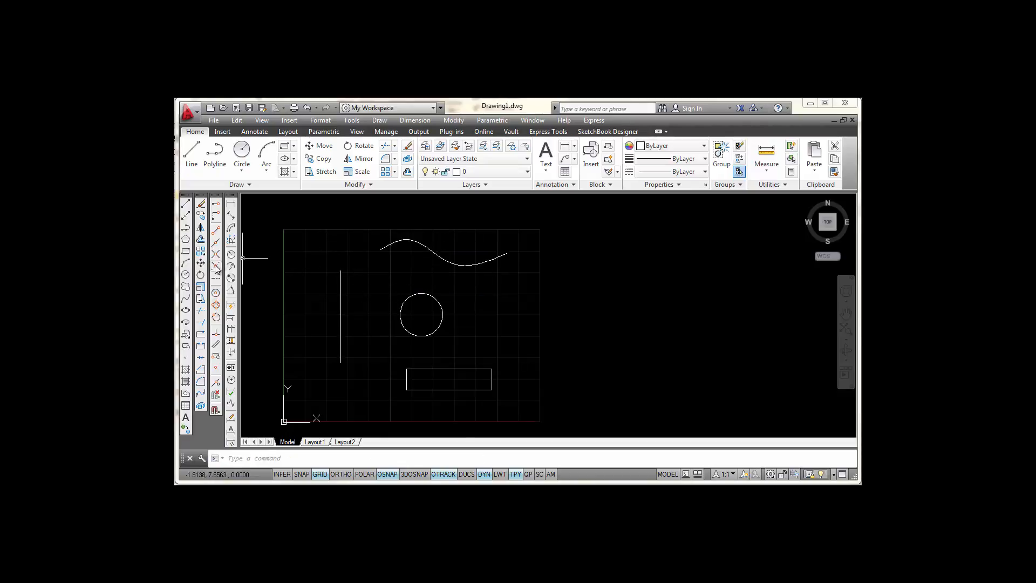
# Step: Offset the vertical line 0.25 to its right, and offset the resulting copy another 0.25 to the right
pyautogui.click(201, 239)
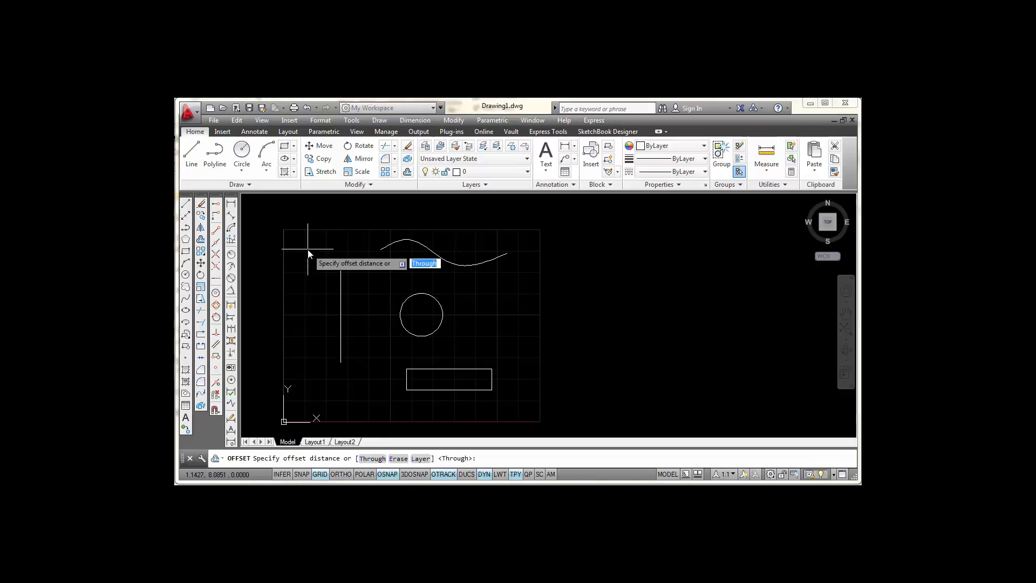
pyautogui.write('.25')
pyautogui.press('Return')
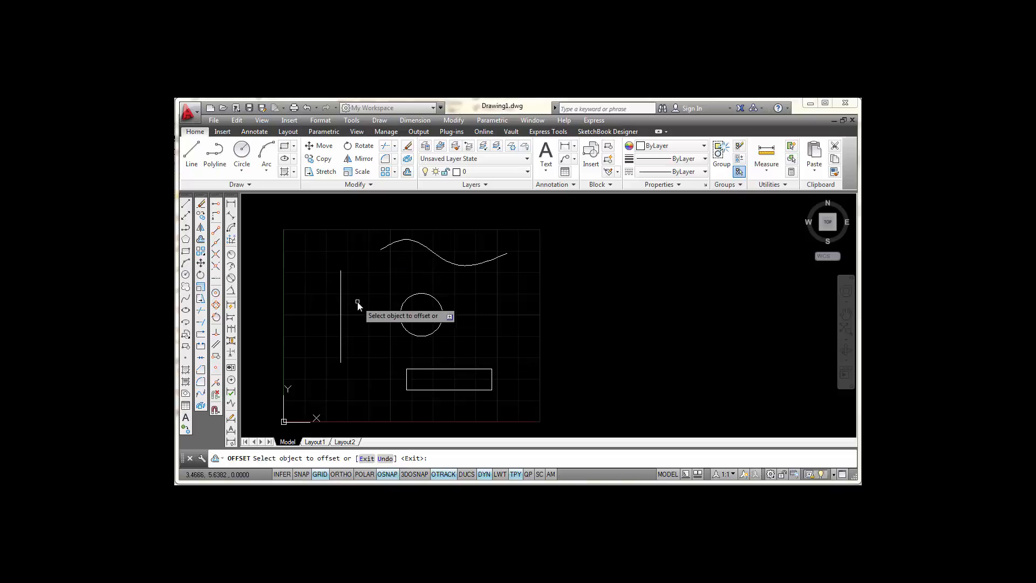
pyautogui.scroll(2, 357, 304)
pyautogui.scroll(2, 353, 308)
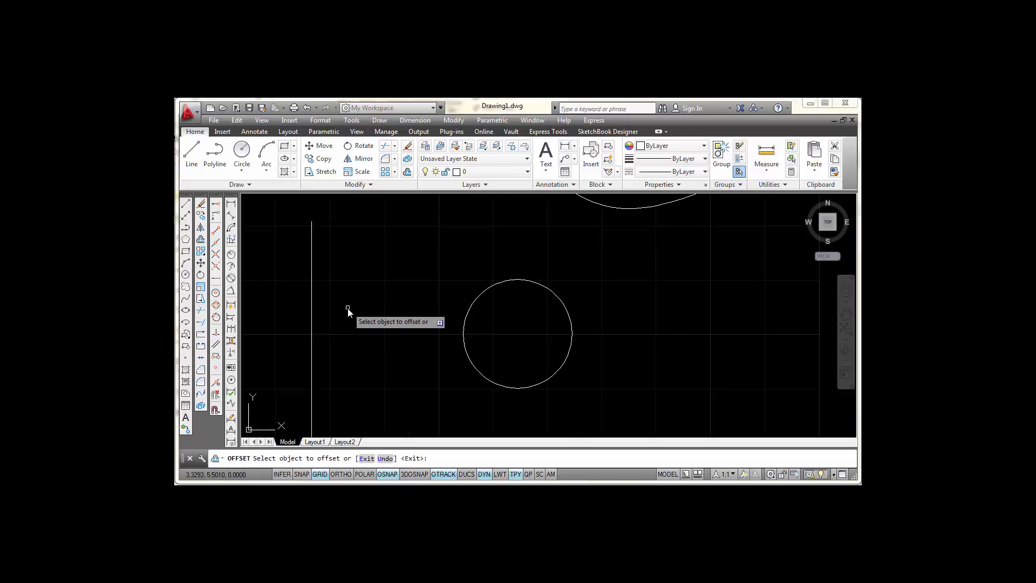
pyautogui.moveTo(348, 310); pyautogui.dragTo(363, 282, button='middle')
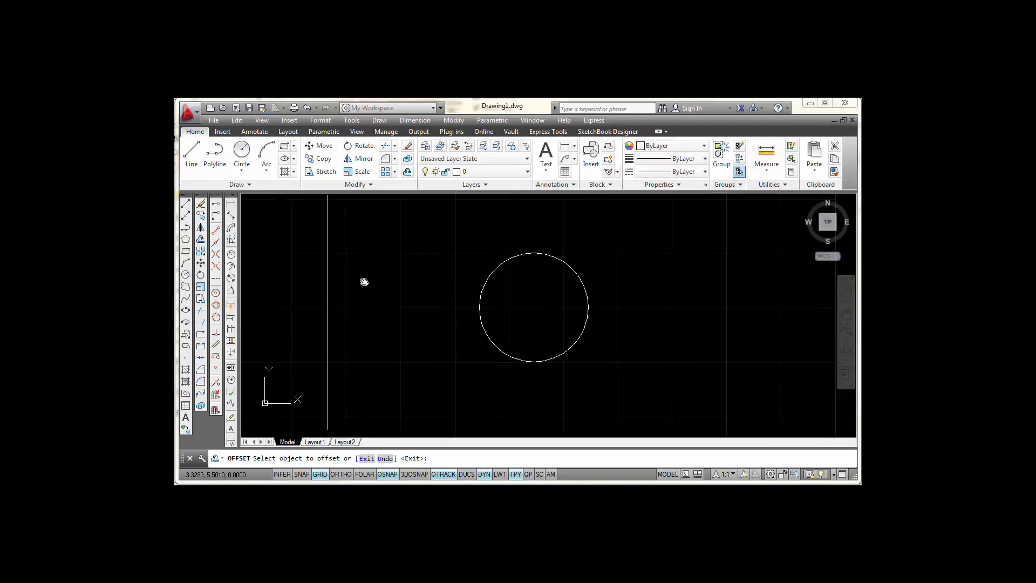
pyautogui.click(326, 294)
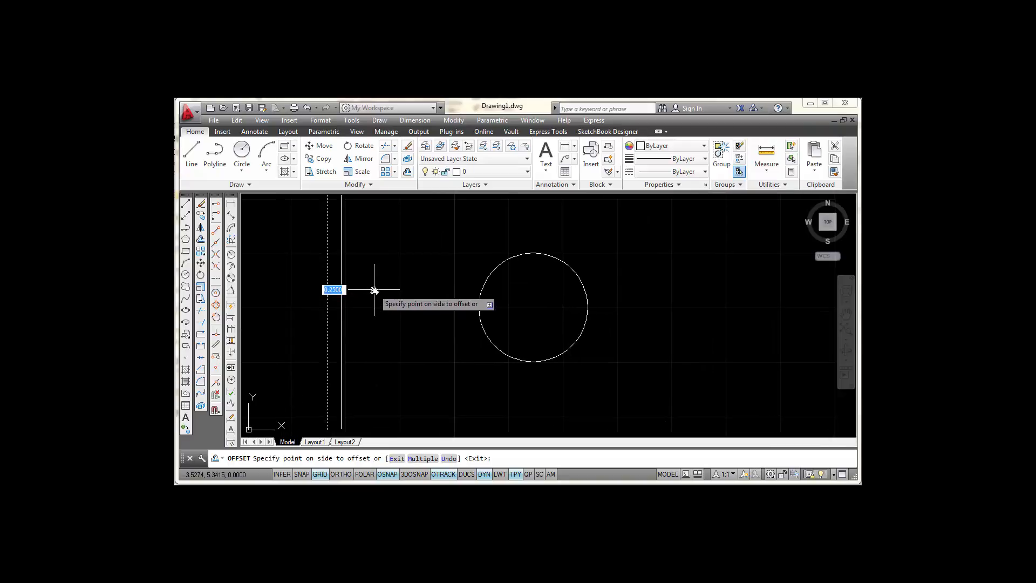
pyautogui.click(436, 263)
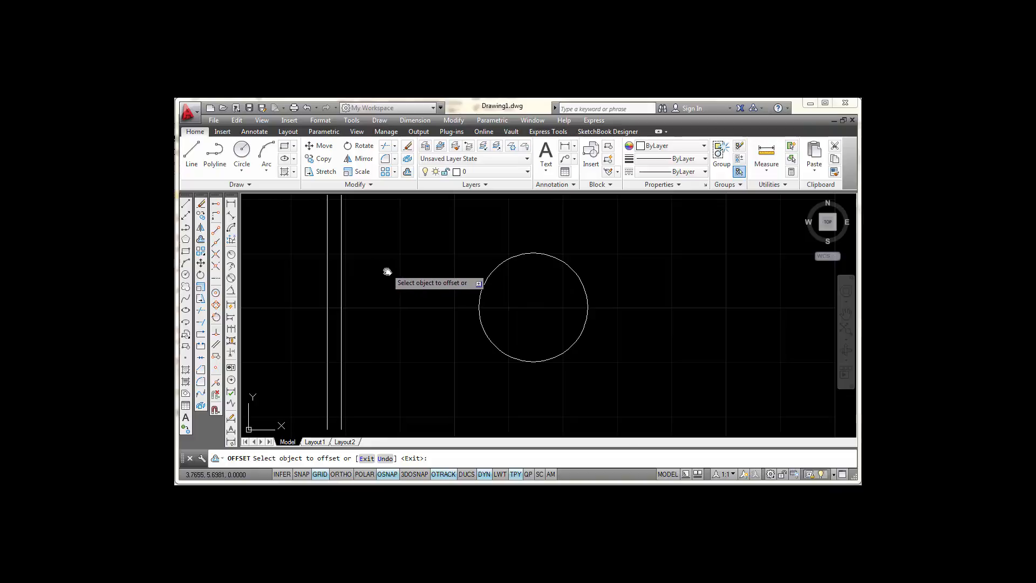
pyautogui.click(341, 295)
pyautogui.click(438, 277)
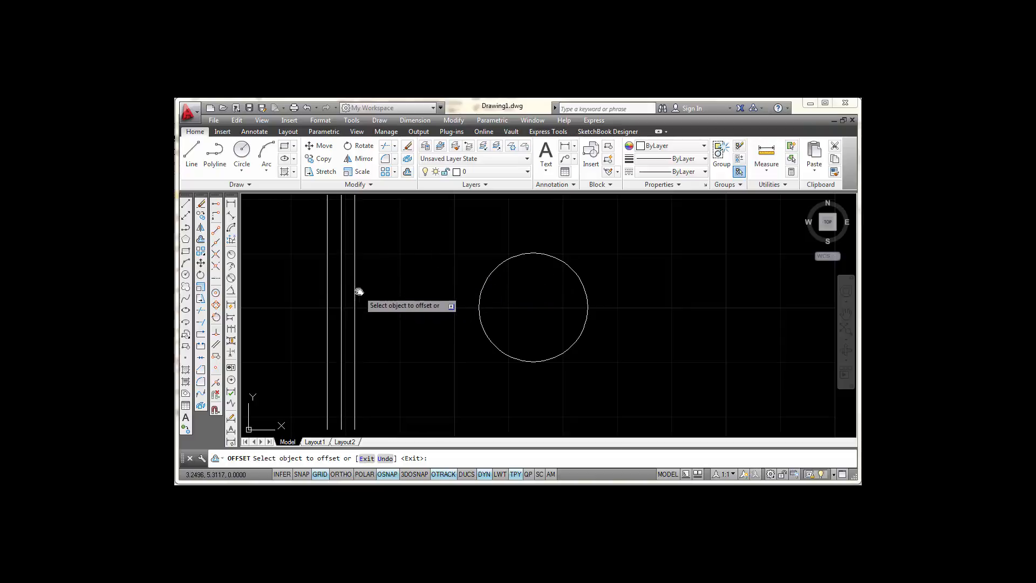
# Step: Offset the circle by 0.25 once inward and once outward to form three concentric circles
pyautogui.scroll(-3, 402, 288)
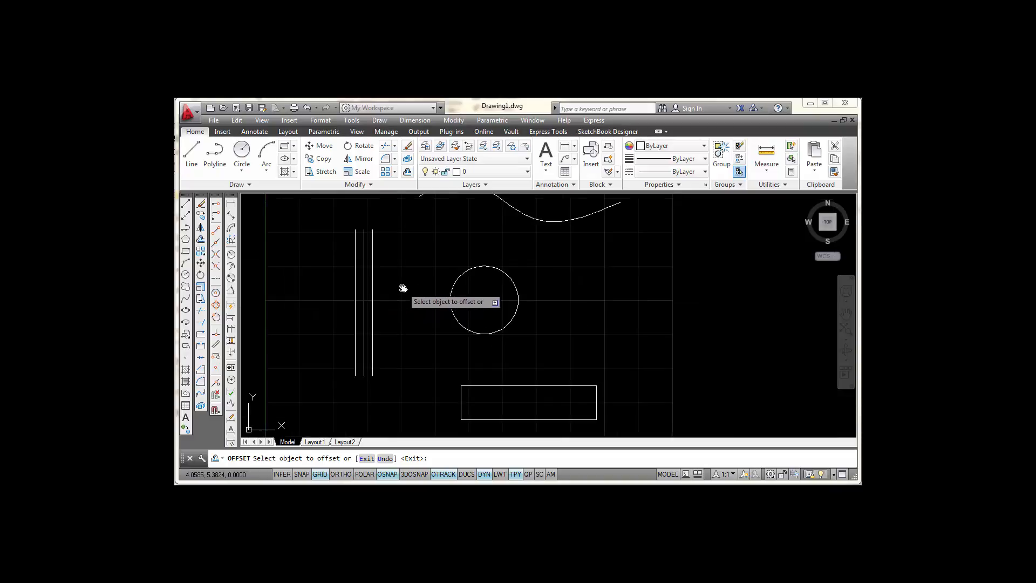
pyautogui.scroll(3, 507, 282)
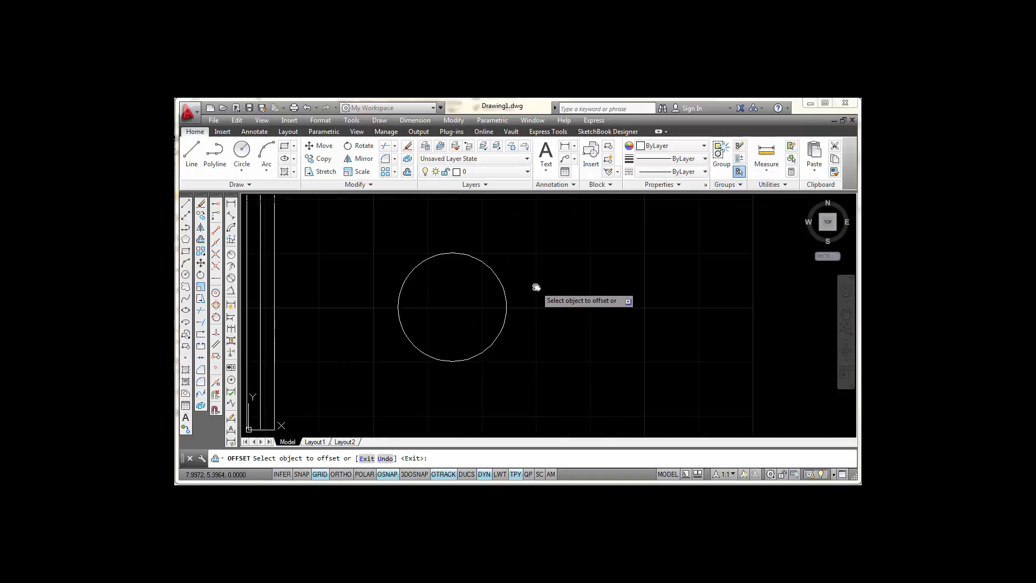
pyautogui.click(490, 274)
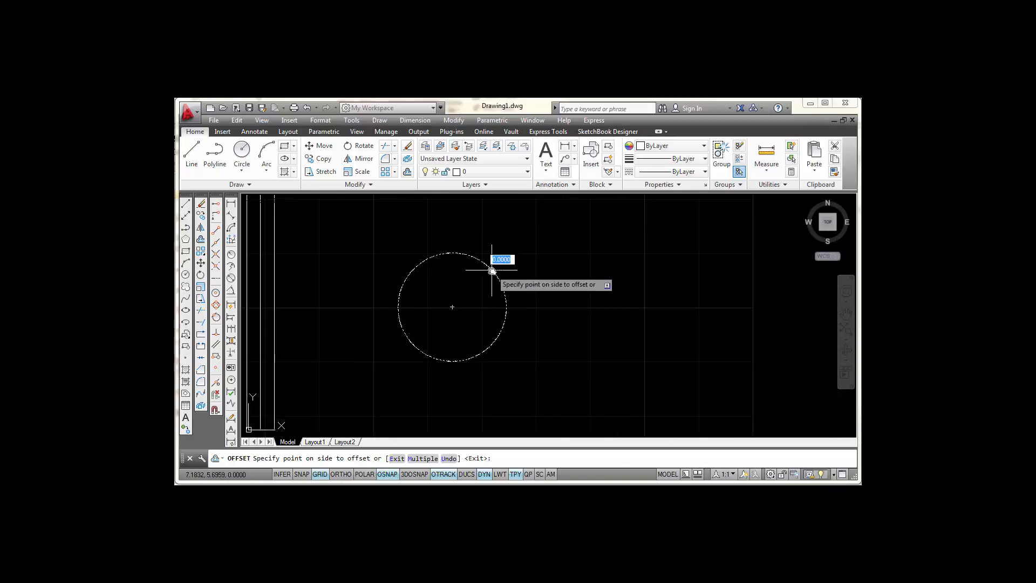
pyautogui.click(467, 287)
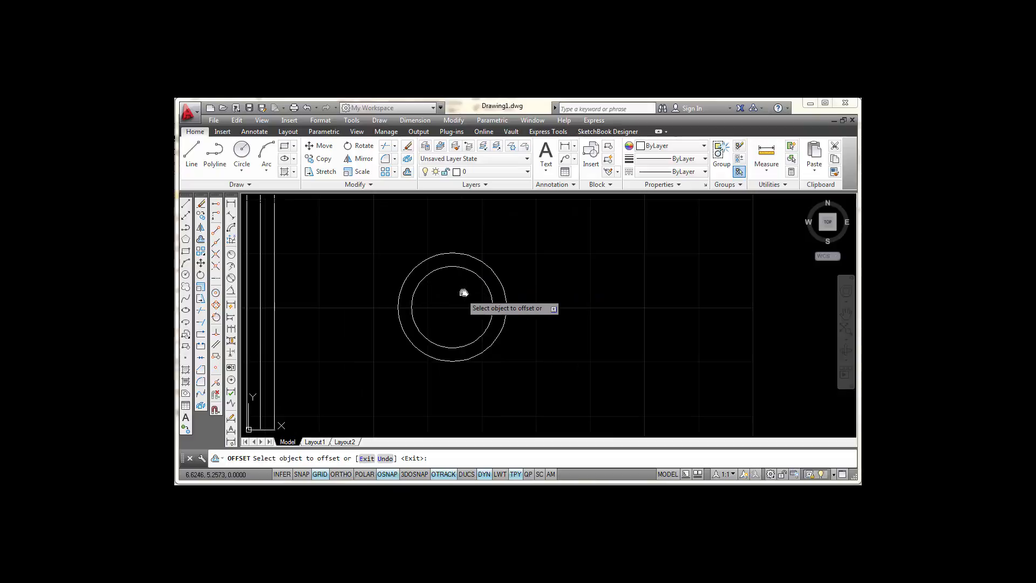
pyautogui.click(500, 279)
pyautogui.click(582, 270)
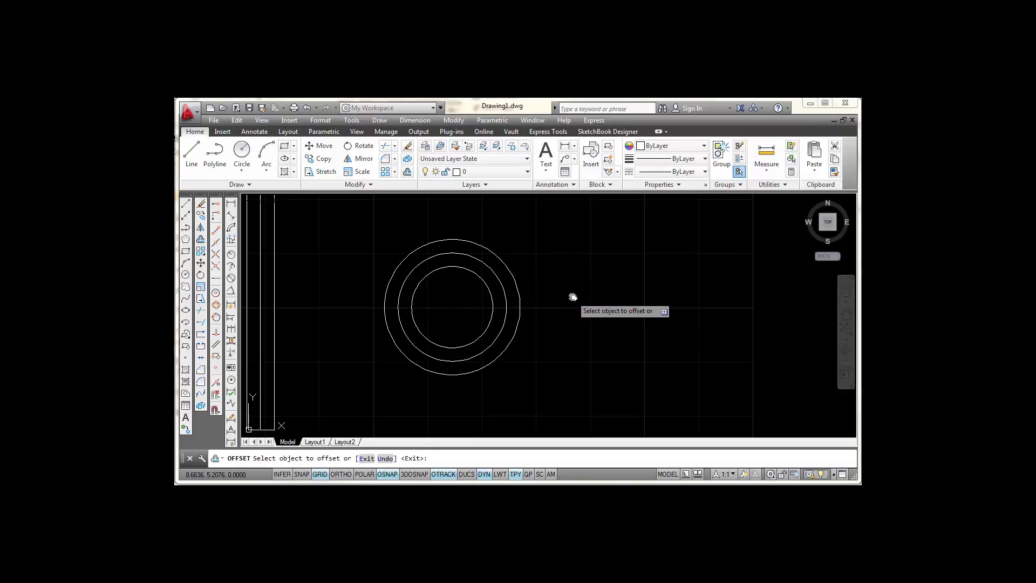
# Step: Set the offset distance to 0.5 and offset the outermost circle outward
pyautogui.scroll(-2, 570, 296)
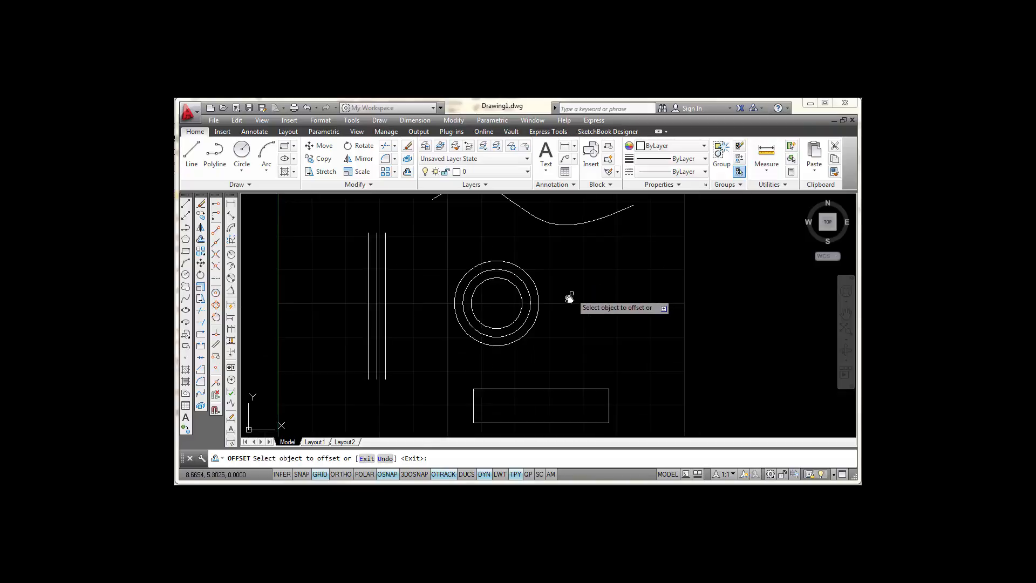
pyautogui.moveTo(569, 297); pyautogui.dragTo(561, 318, button='middle')
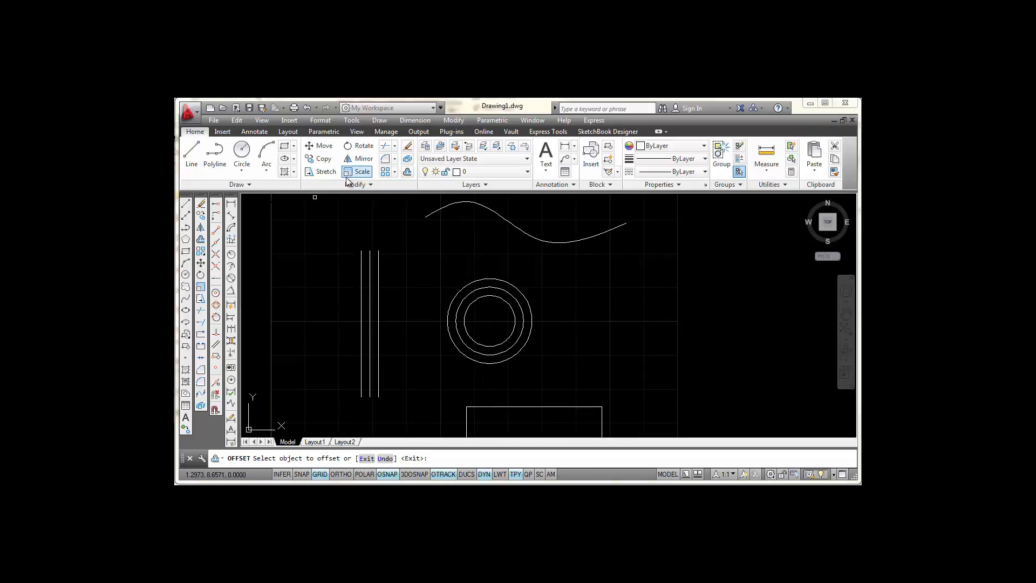
pyautogui.click(407, 172)
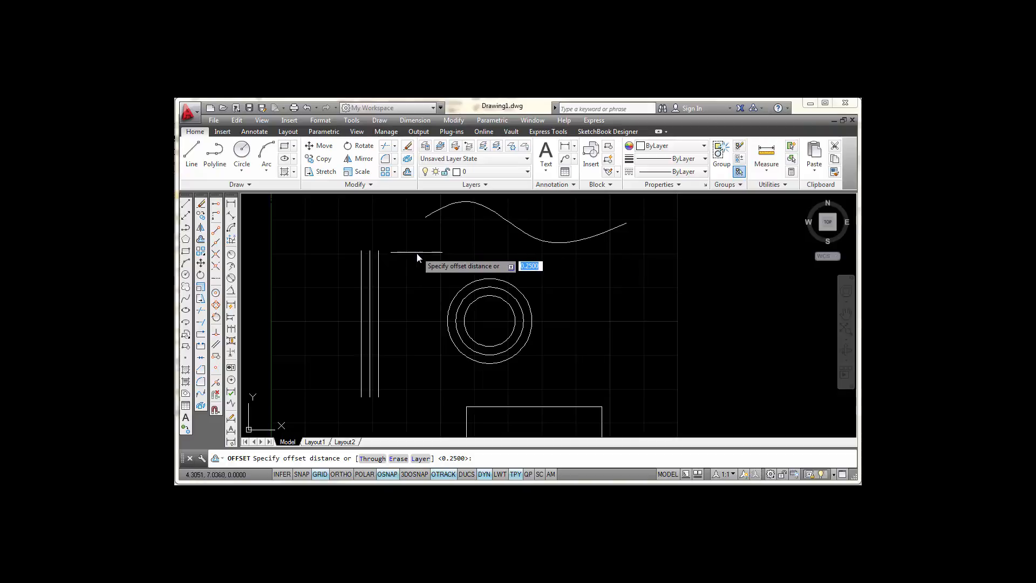
pyautogui.scroll(2, 417, 257)
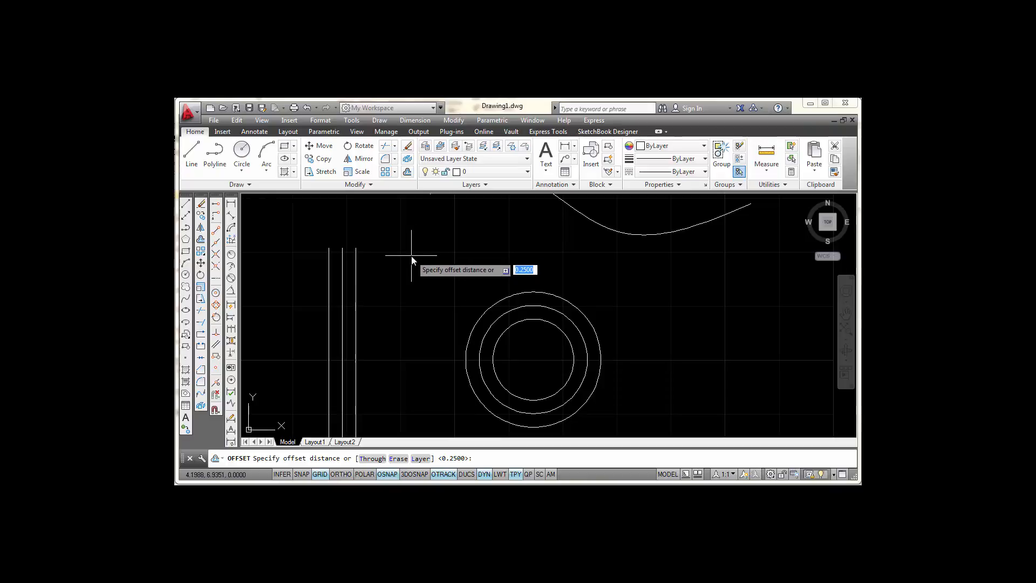
pyautogui.write('.5')
pyautogui.press('Return')
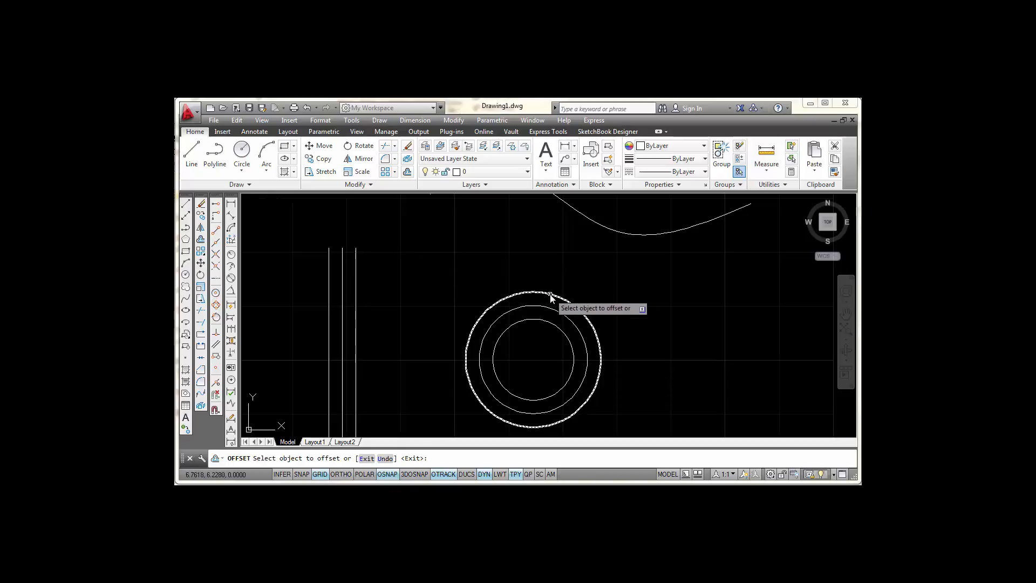
pyautogui.click(549, 294)
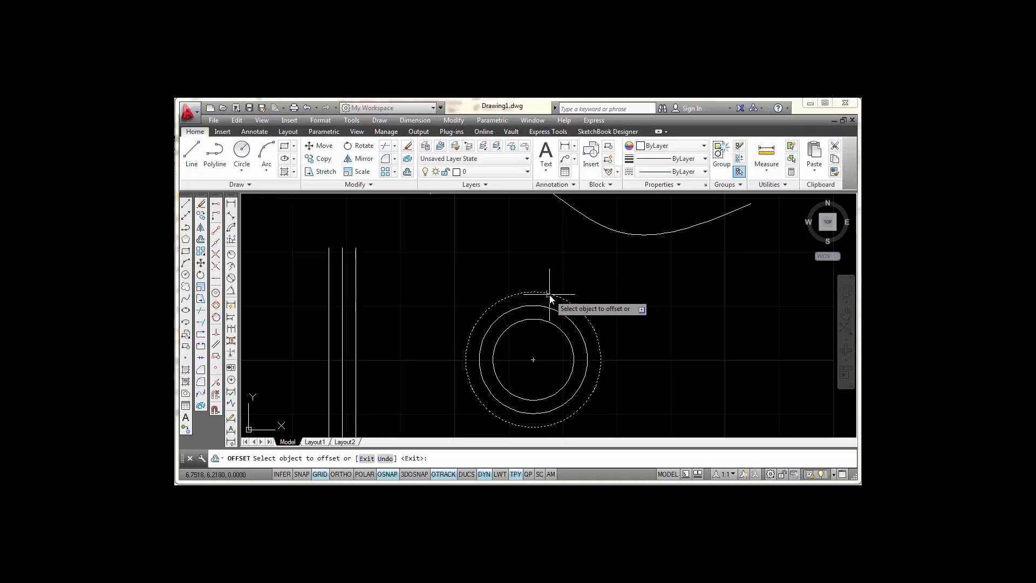
pyautogui.click(537, 247)
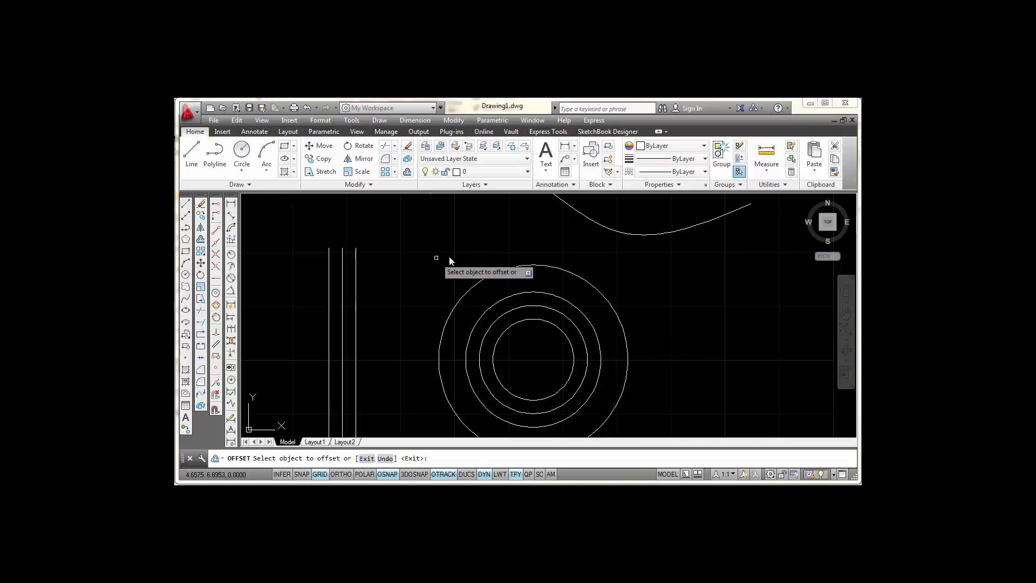
# Step: Offset the leftmost vertical line 0.5 to the left and the rightmost one 0.5 to the right
pyautogui.click(328, 307)
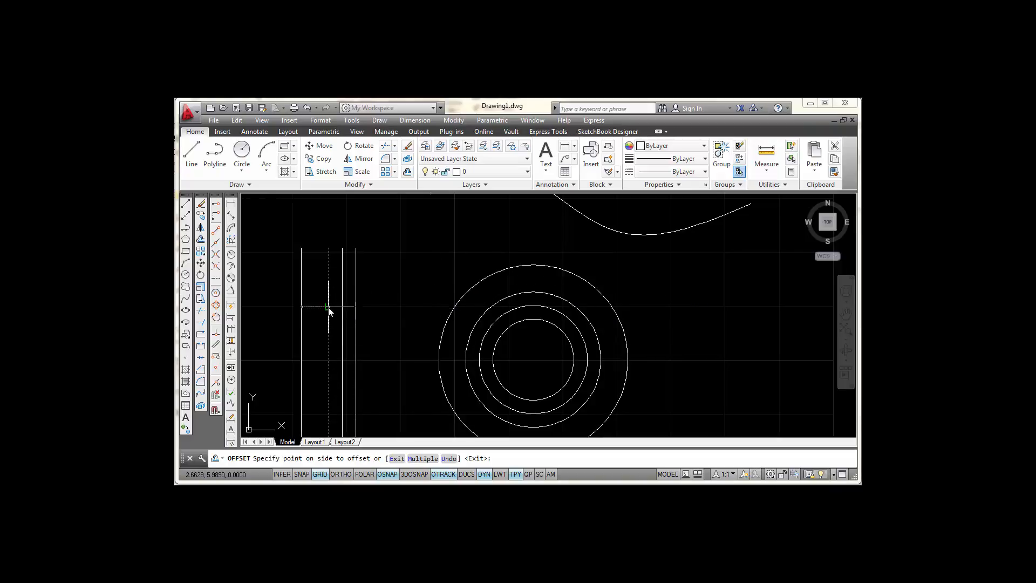
pyautogui.click(263, 306)
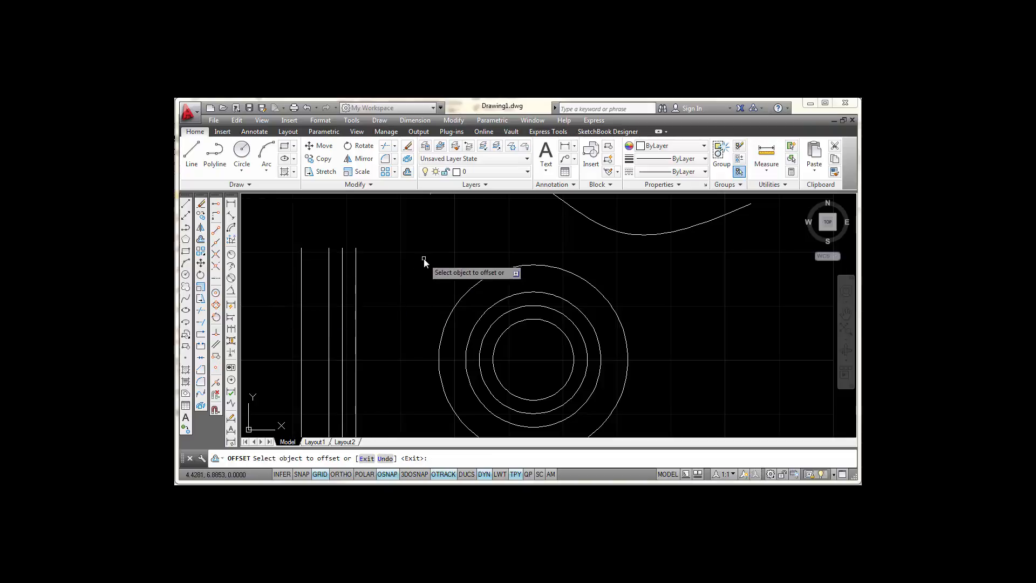
pyautogui.click(357, 297)
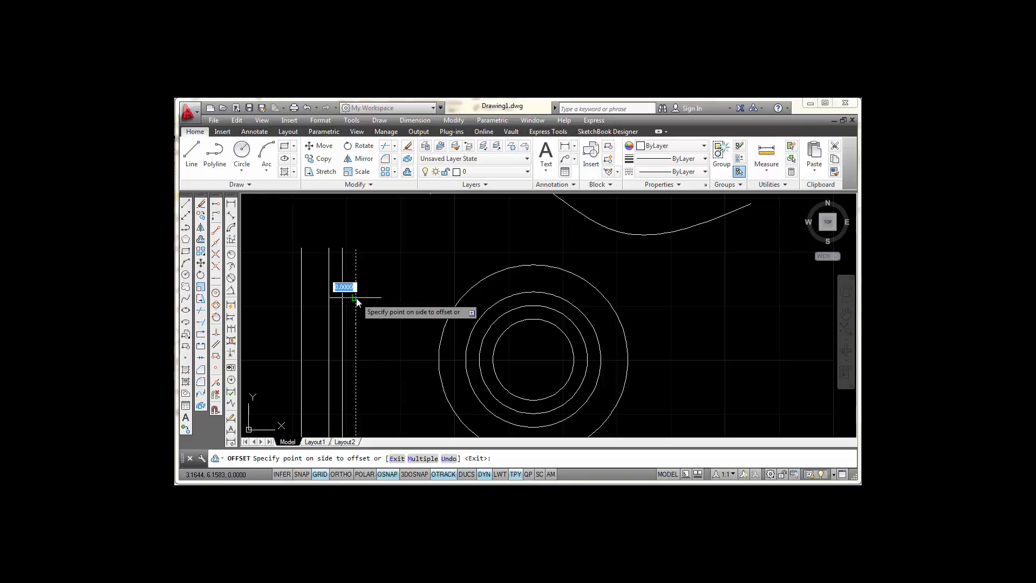
pyautogui.click(454, 264)
# Step: Offset the rectangle below the circles 0.5 outward, and try to offset the original rectangle inward by the same distance
pyautogui.scroll(-2, 453, 264)
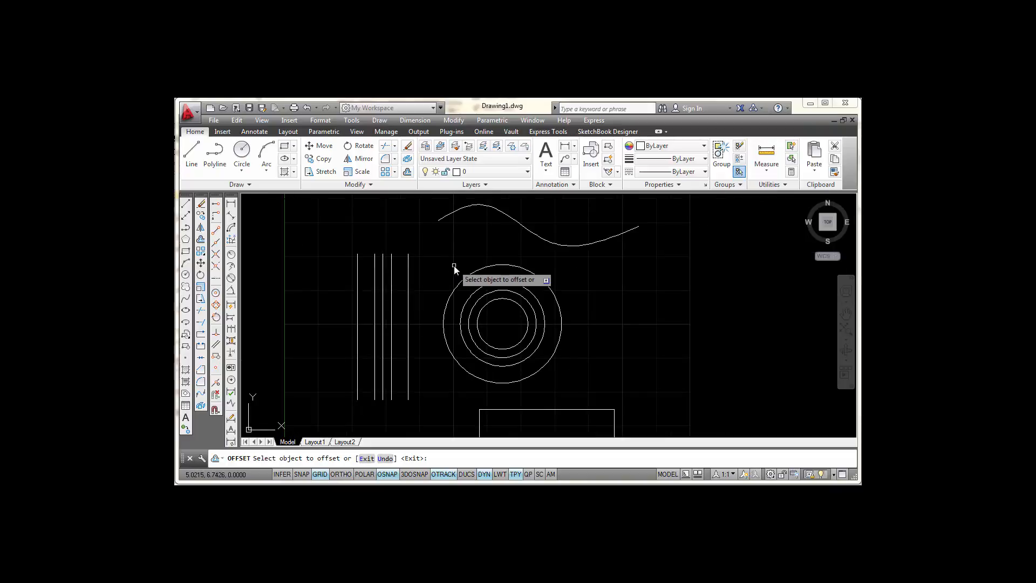
pyautogui.moveTo(663, 325); pyautogui.dragTo(610, 235, button='middle')
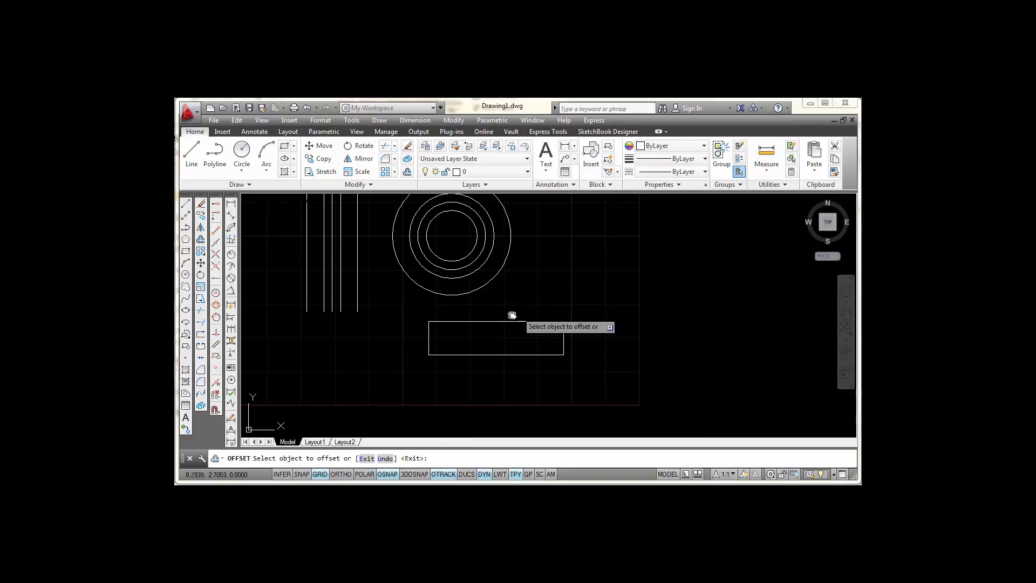
pyautogui.scroll(2, 509, 313)
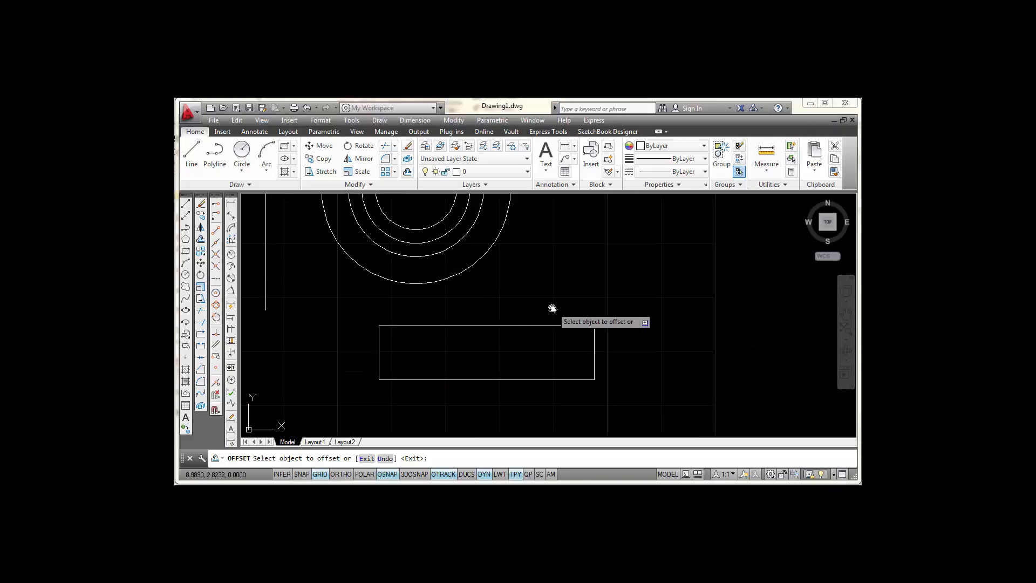
pyautogui.click(525, 326)
pyautogui.click(535, 289)
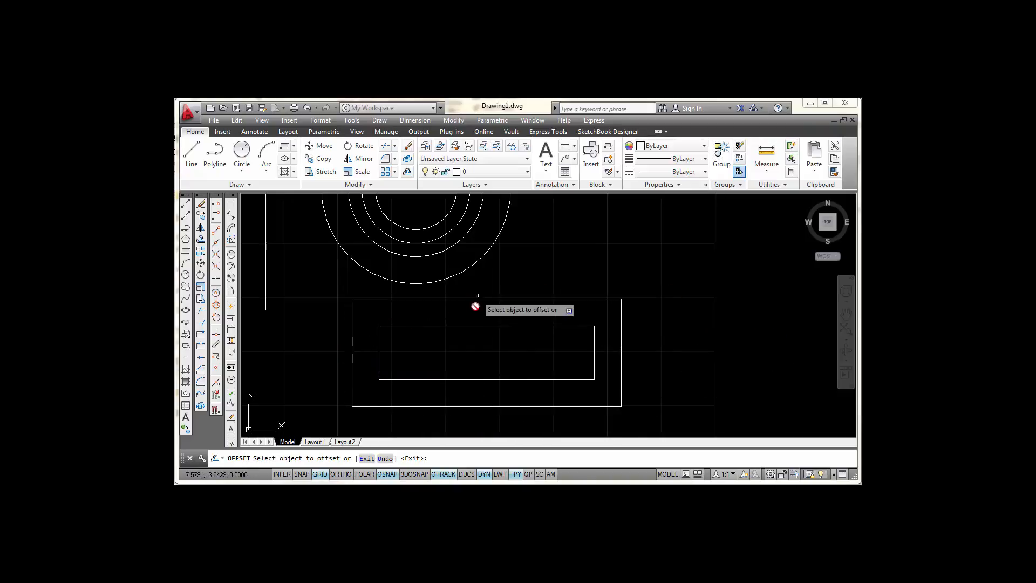
pyautogui.click(487, 326)
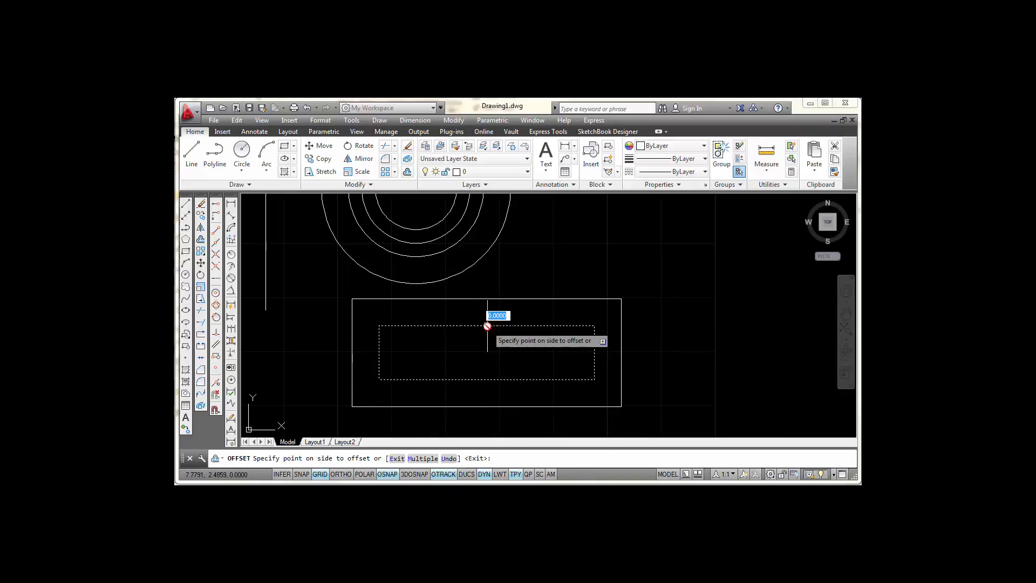
pyautogui.click(489, 351)
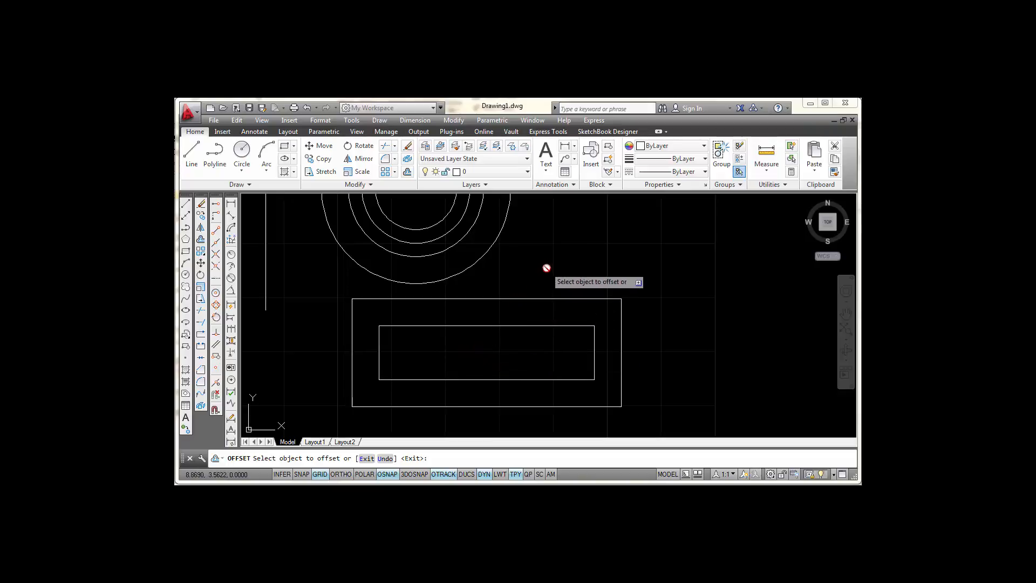
# Step: Set the offset distance to 0.25 and offset the wavy curve above the circles upward
pyautogui.moveTo(548, 268); pyautogui.dragTo(543, 426, button='middle')
pyautogui.moveTo(562, 264); pyautogui.dragTo(569, 353, button='middle')
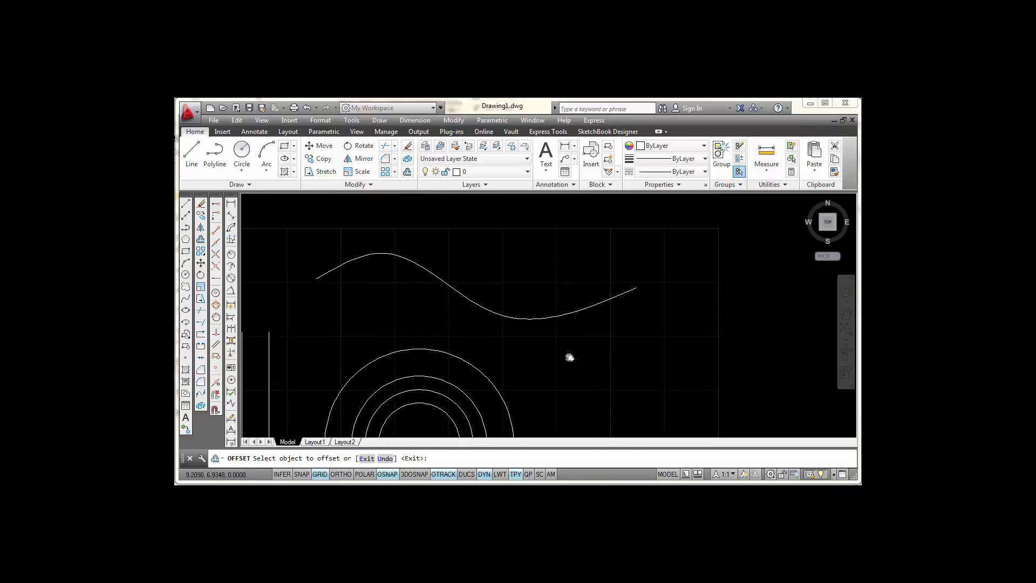
pyautogui.click(406, 173)
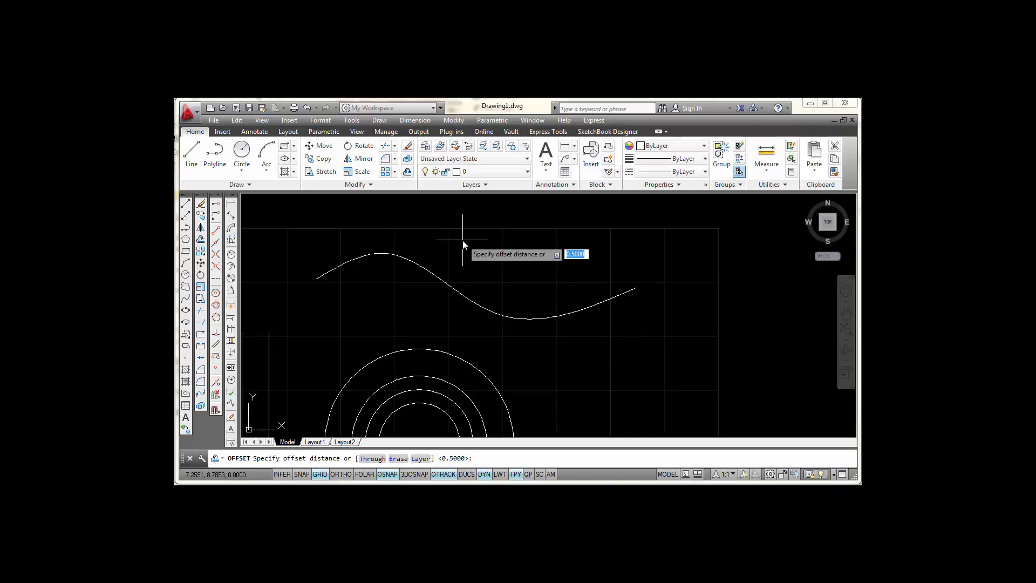
pyautogui.write('.25')
pyautogui.press('Return')
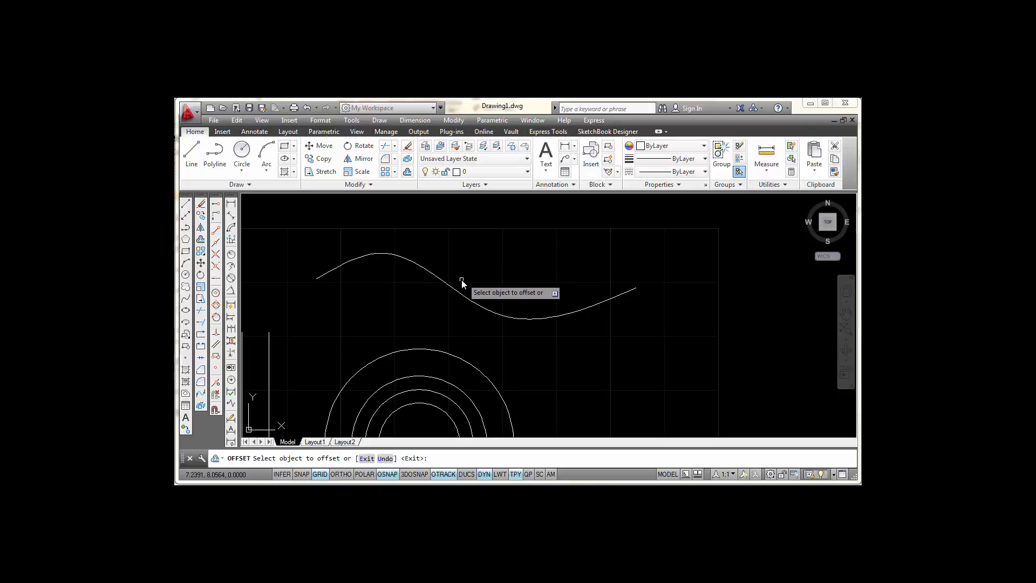
pyautogui.click(460, 294)
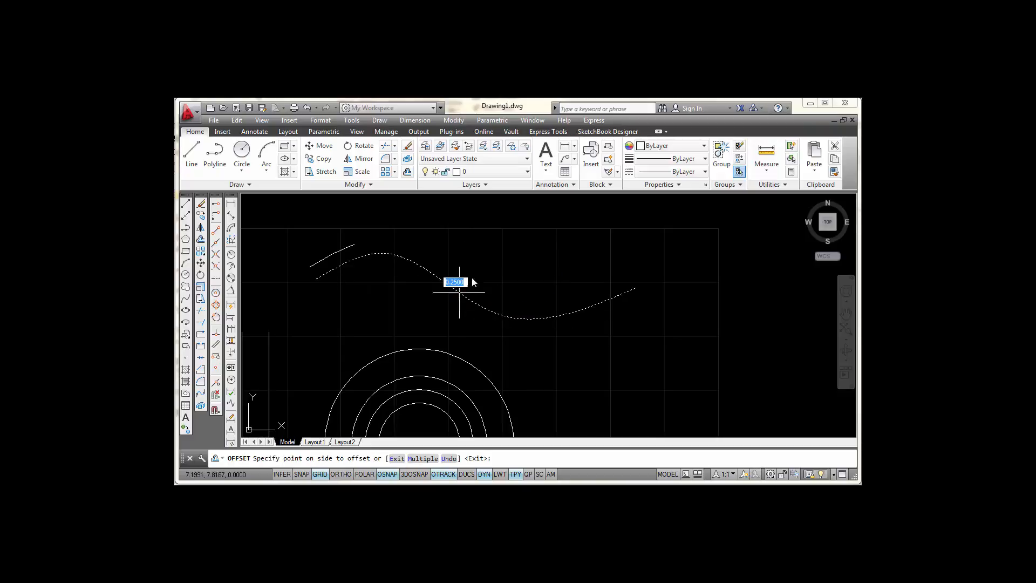
pyautogui.click(521, 222)
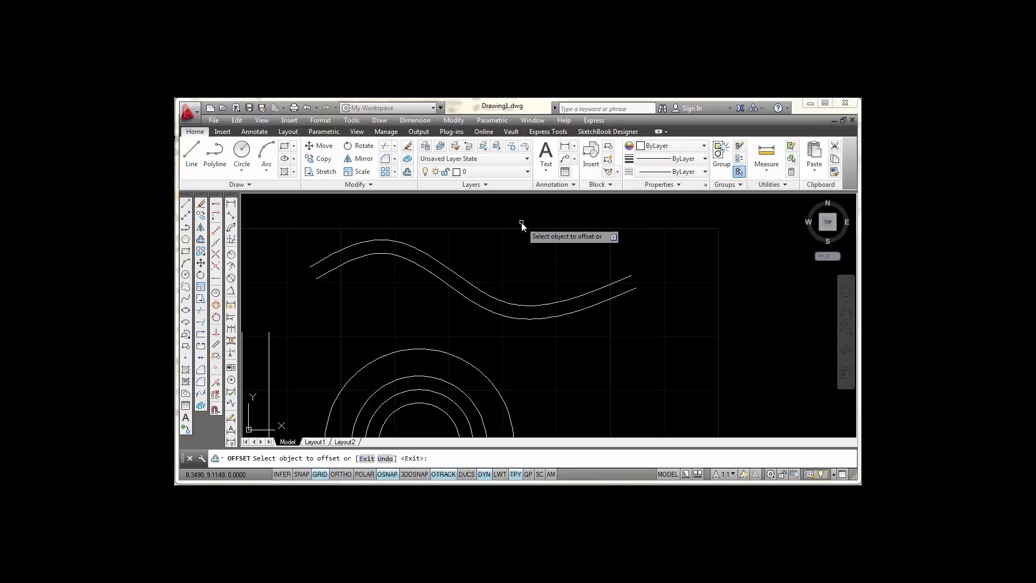
# Step: Offset the original wavy curve downward by the same distance and end the Offset command
pyautogui.click(444, 284)
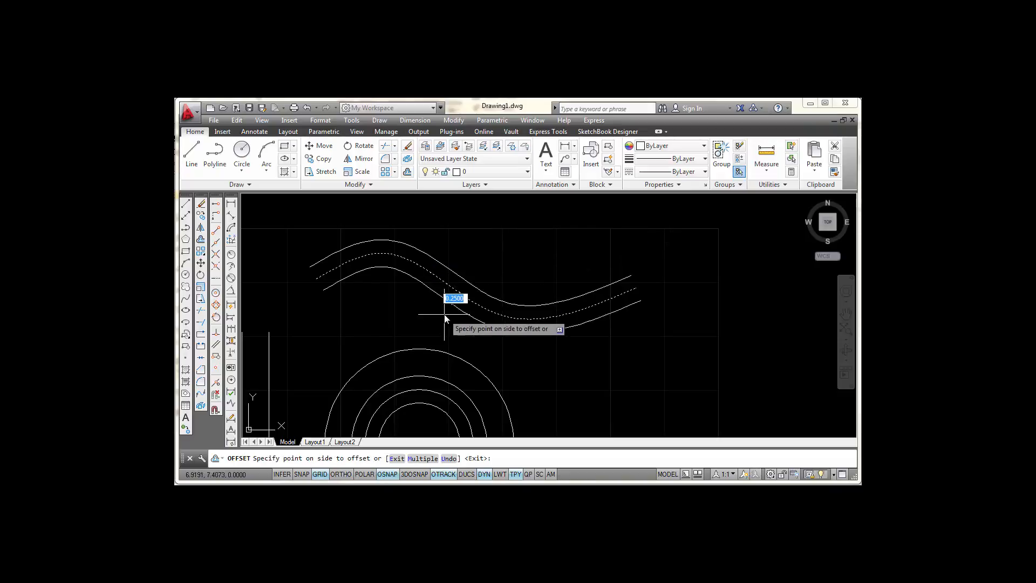
pyautogui.click(445, 318)
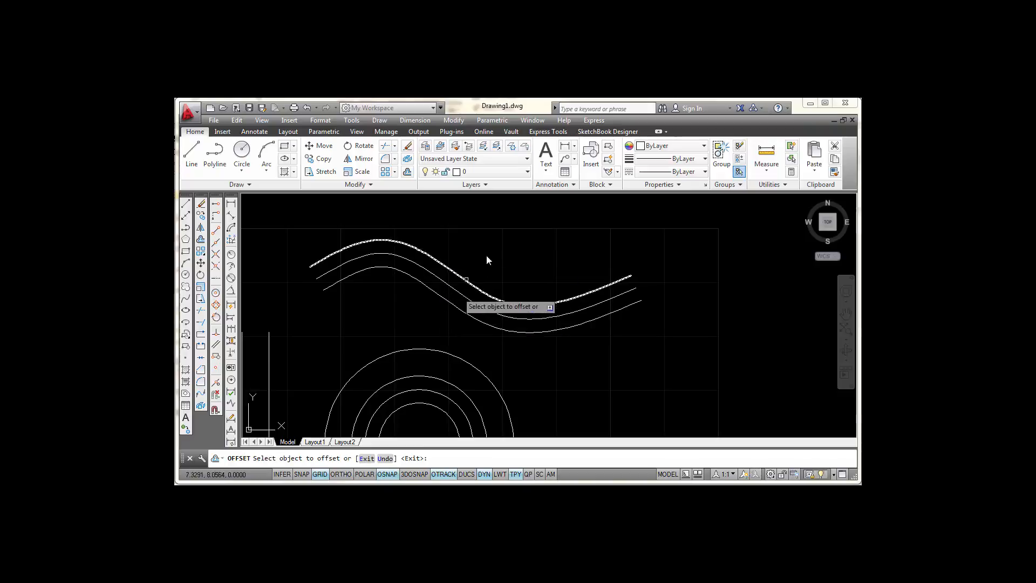
pyautogui.scroll(2, 487, 243)
pyautogui.moveTo(498, 251); pyautogui.dragTo(576, 262, button='middle')
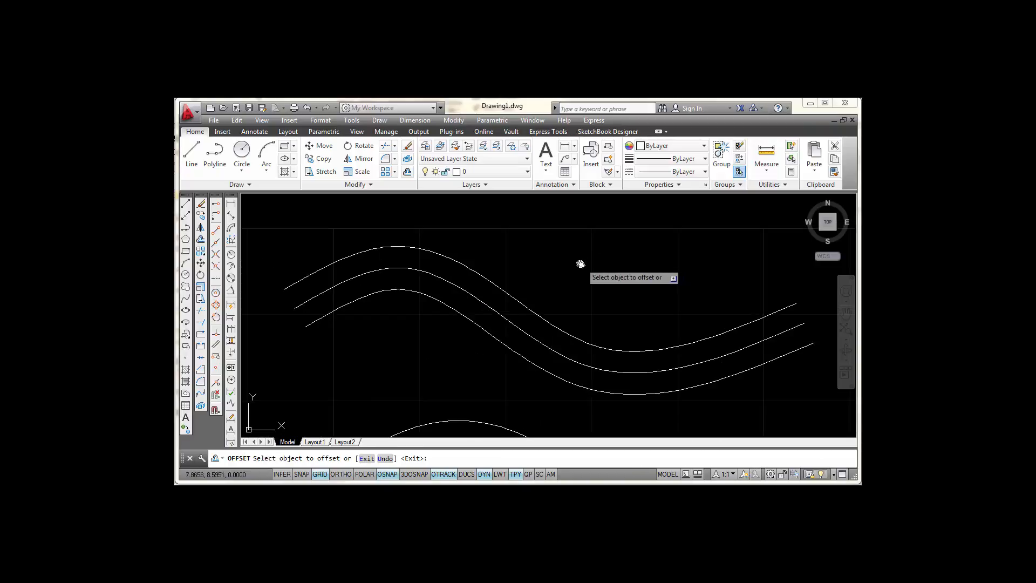
pyautogui.press('Escape')
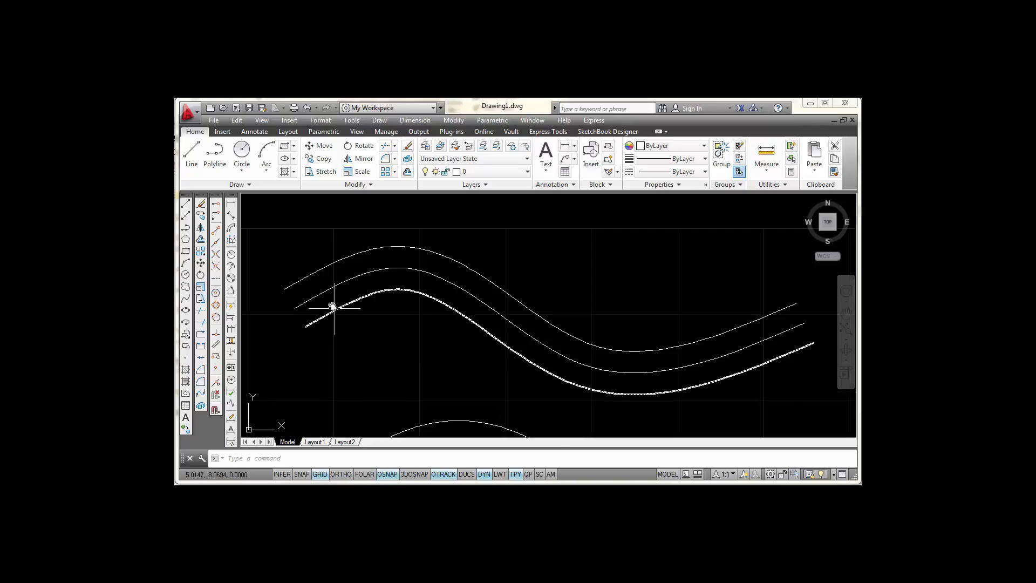
# Step: Examine the offset copies of the wavy curve, vertical lines, circles and rectangle across the drawing
pyautogui.moveTo(334, 309)
pyautogui.scroll(-2, 609, 310)
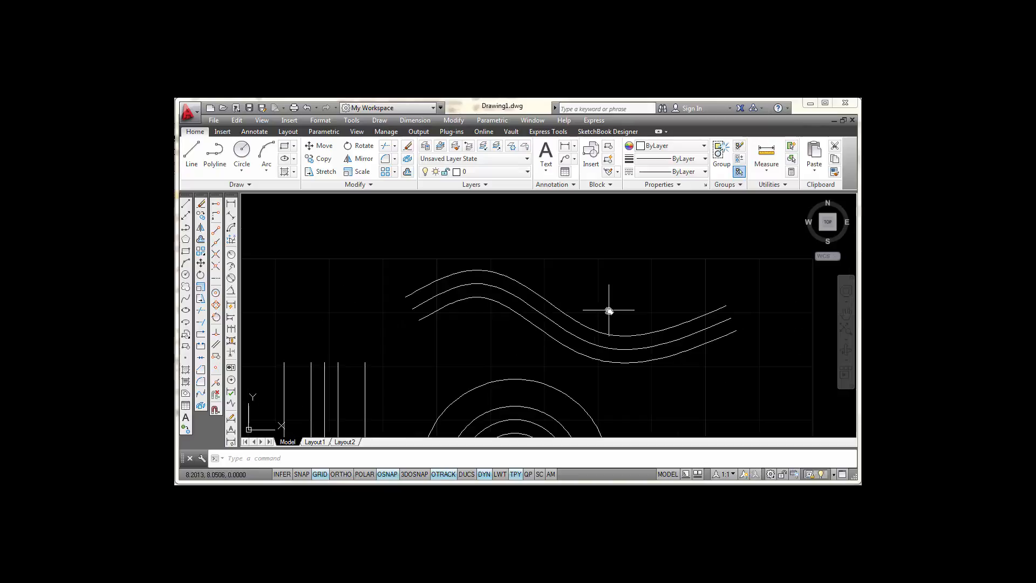
pyautogui.moveTo(597, 363)
pyautogui.mouseDown(button='middle')
pyautogui.moveTo(592, 301)
pyautogui.moveTo(557, 275)
pyautogui.moveTo(576, 197)
pyautogui.mouseUp(button='middle')
pyautogui.scroll(-2, 545, 345)
pyautogui.scroll(2, 582, 342)
pyautogui.scroll(-2, 585, 375)
pyautogui.moveTo(586, 377)
pyautogui.mouseDown(button='middle')
pyautogui.moveTo(583, 310)
pyautogui.moveTo(578, 340)
pyautogui.moveTo(606, 387)
pyautogui.mouseUp(button='middle')
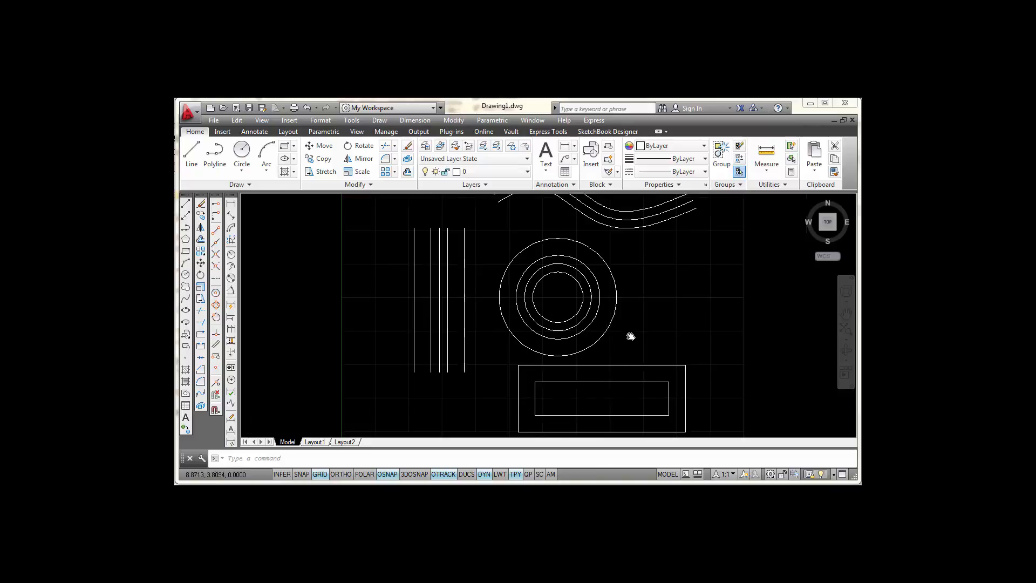
# Step: Select the inner rectangle and the outer rectangle one at a time to check whether each is a single object, clearing each selection
pyautogui.scroll(2, 635, 334)
pyautogui.moveTo(636, 334); pyautogui.dragTo(604, 212, button='middle')
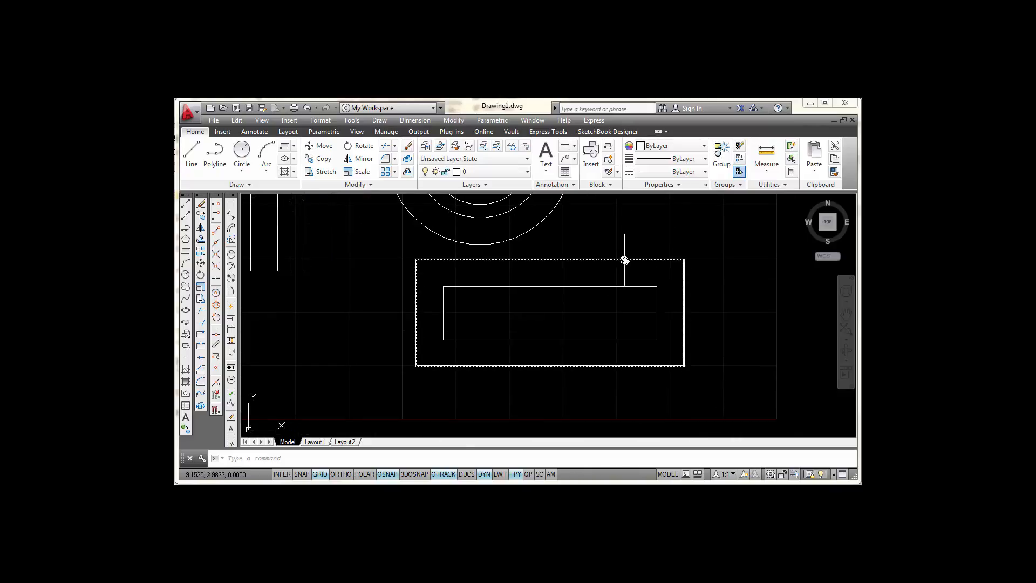
pyautogui.click(611, 286)
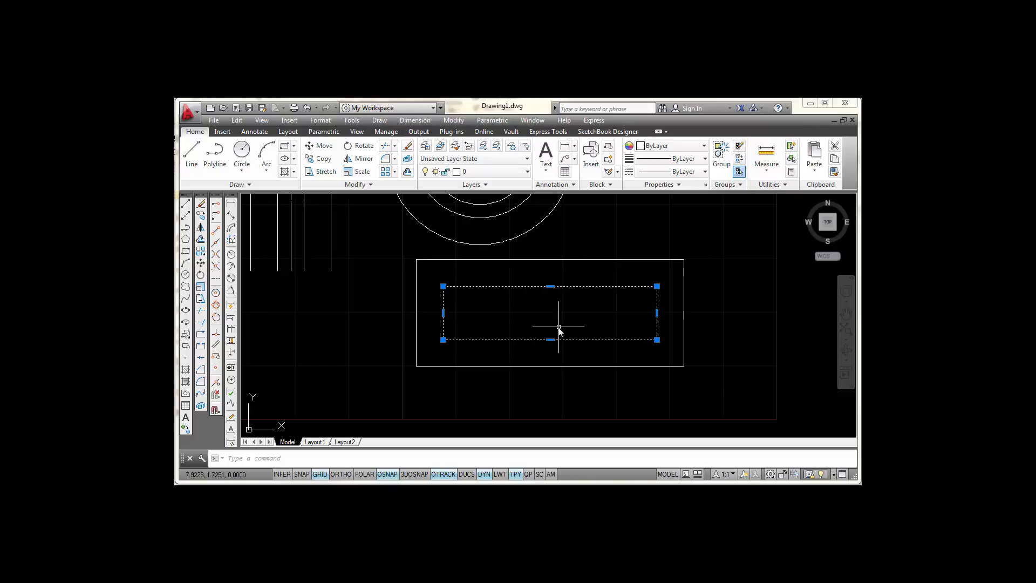
pyautogui.press('Escape')
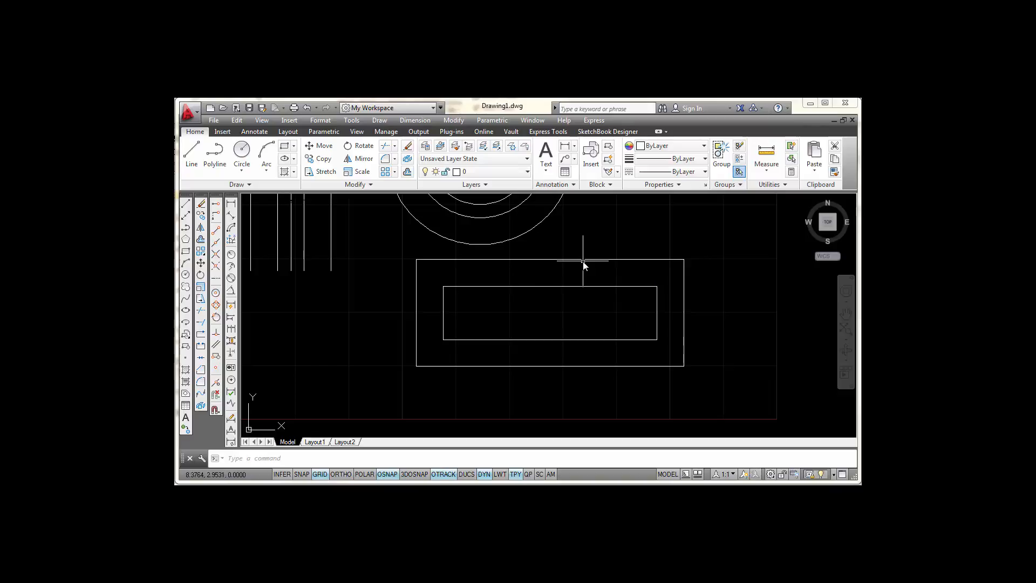
pyautogui.click(582, 260)
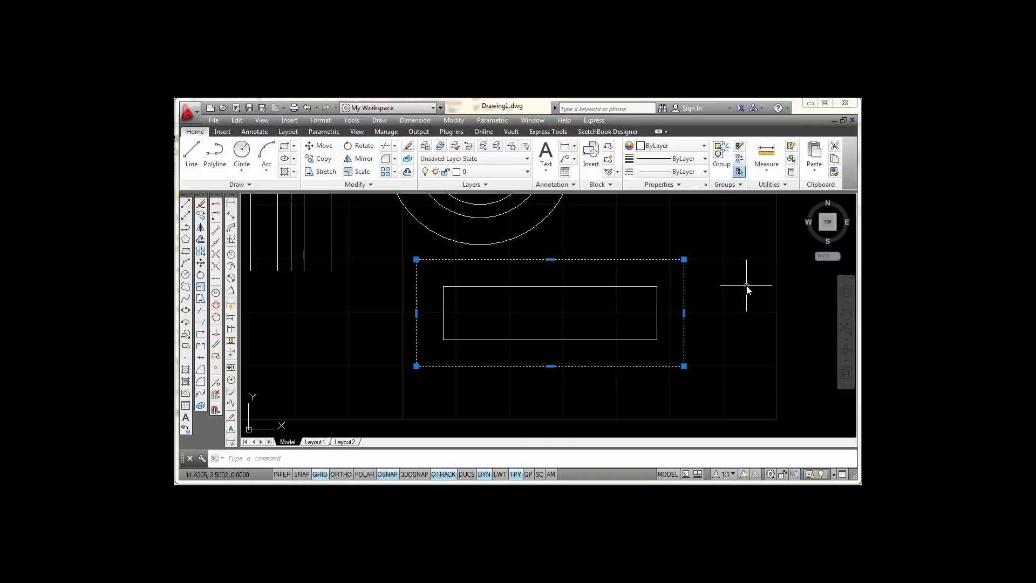
pyautogui.press('Escape')
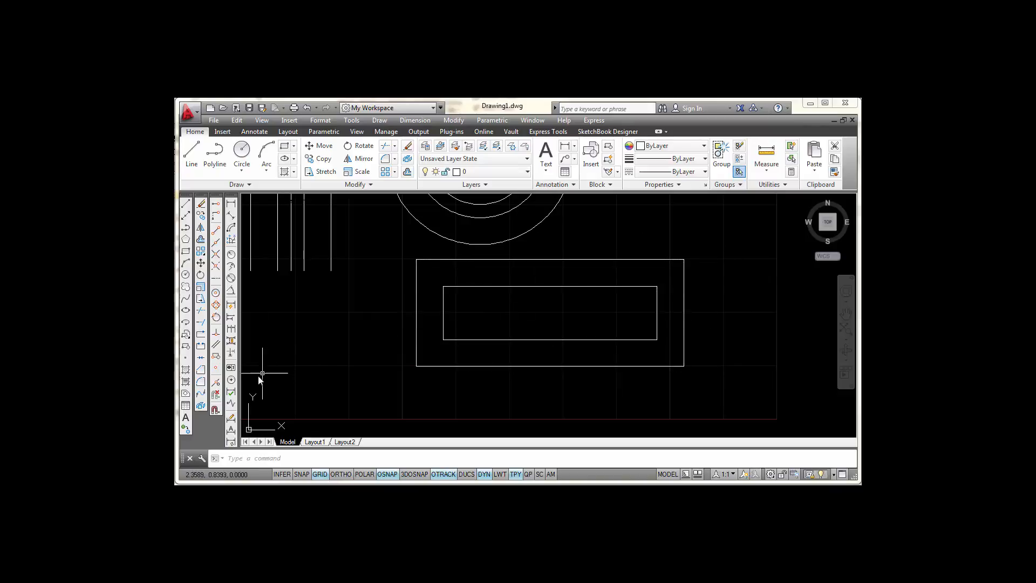
# Step: Explode the outer rectangle into separate lines
pyautogui.click(201, 406)
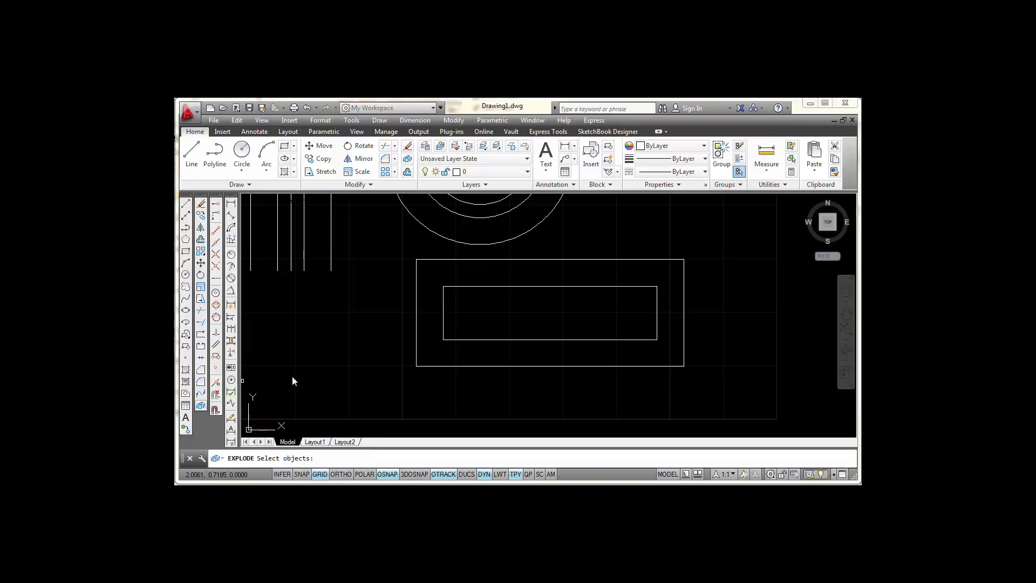
pyautogui.click(529, 258)
pyautogui.press('Return')
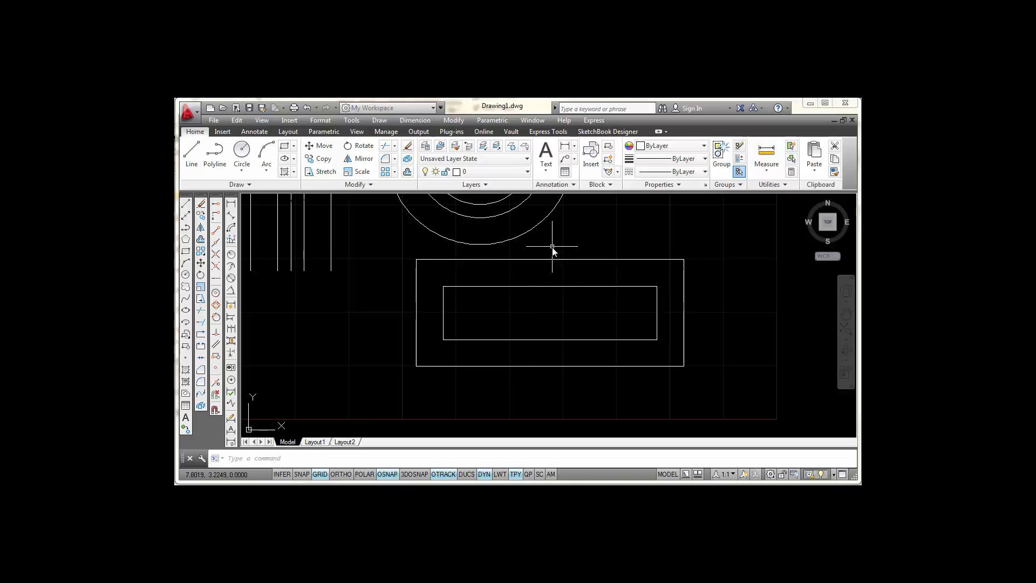
# Step: Select the outer rectangle's upper, right and lower edges to check whether they are separate objects
pyautogui.click(587, 260)
pyautogui.press('Escape')
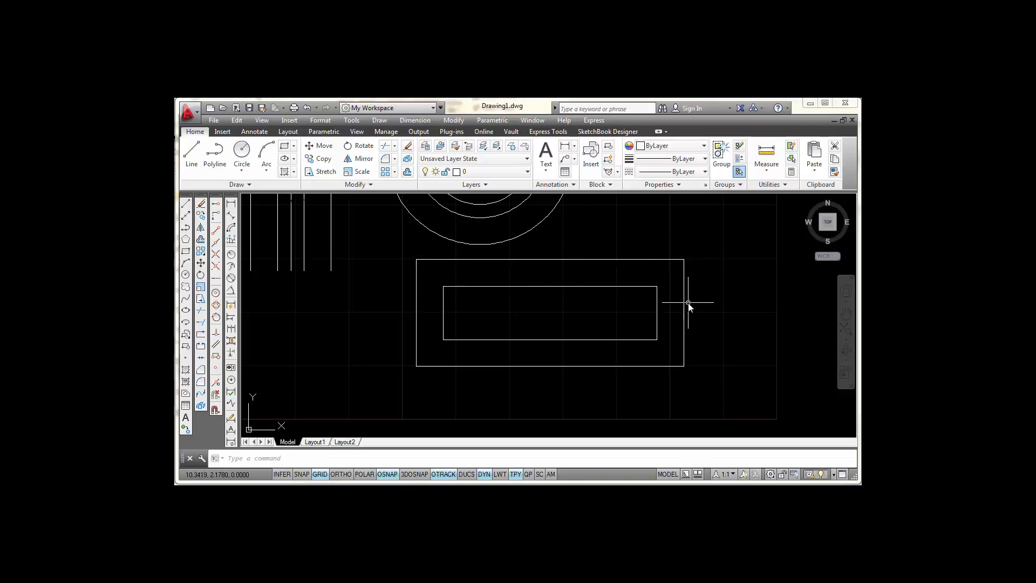
pyautogui.click(684, 298)
pyautogui.click(575, 366)
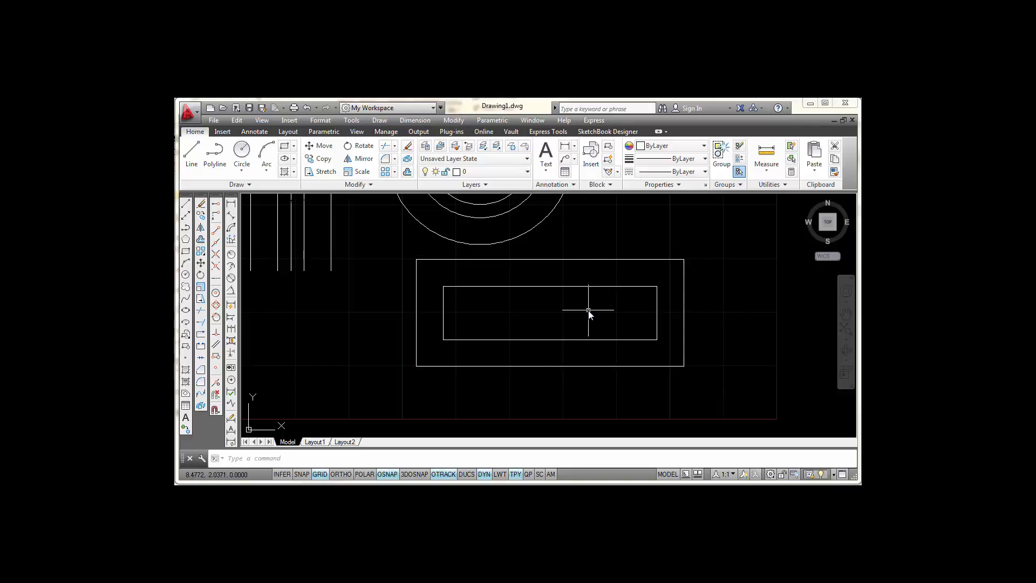
pyautogui.scroll(-5, 588, 310)
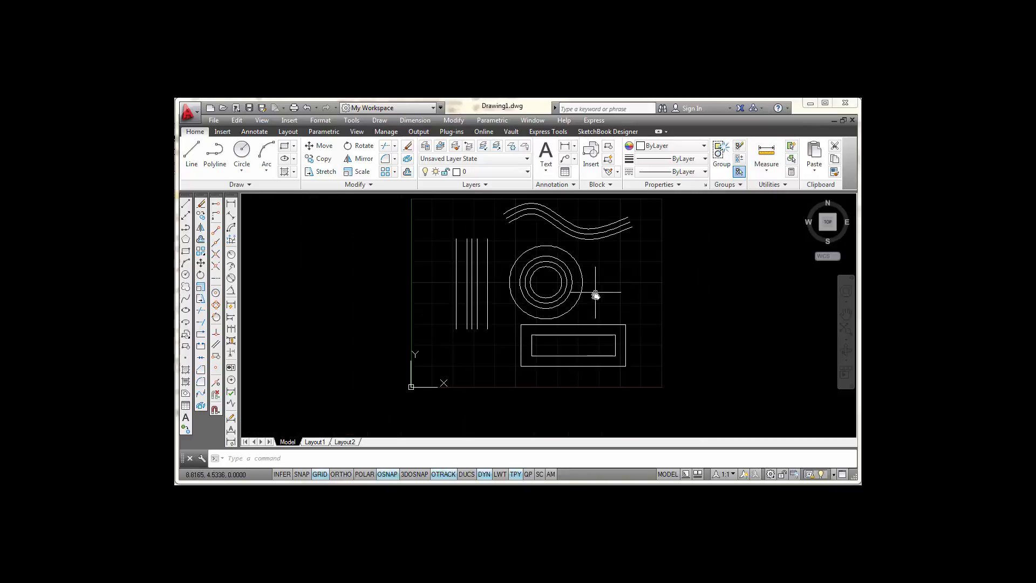
pyautogui.scroll(2, 515, 302)
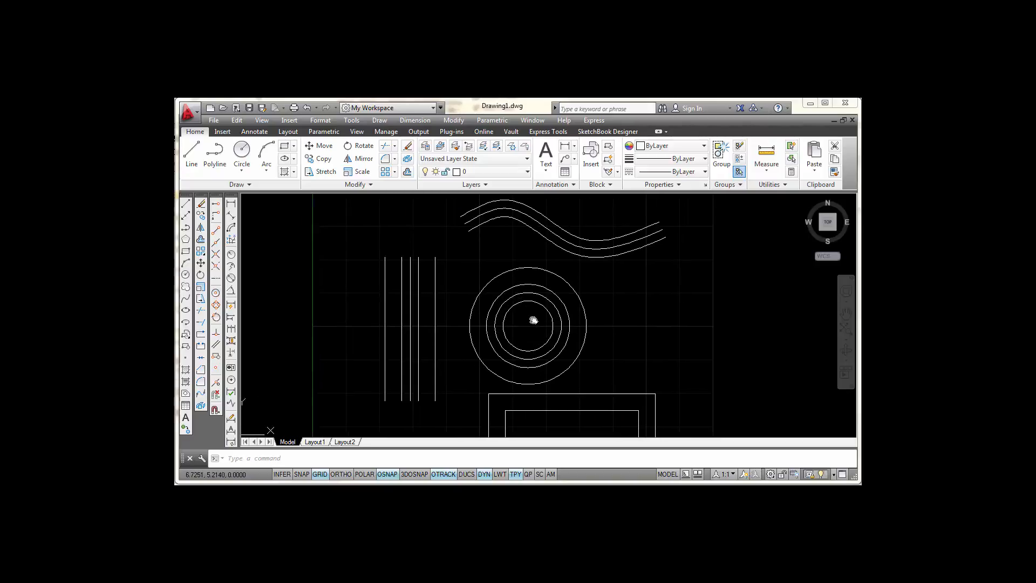
pyautogui.moveTo(533, 319); pyautogui.dragTo(488, 323, button='middle')
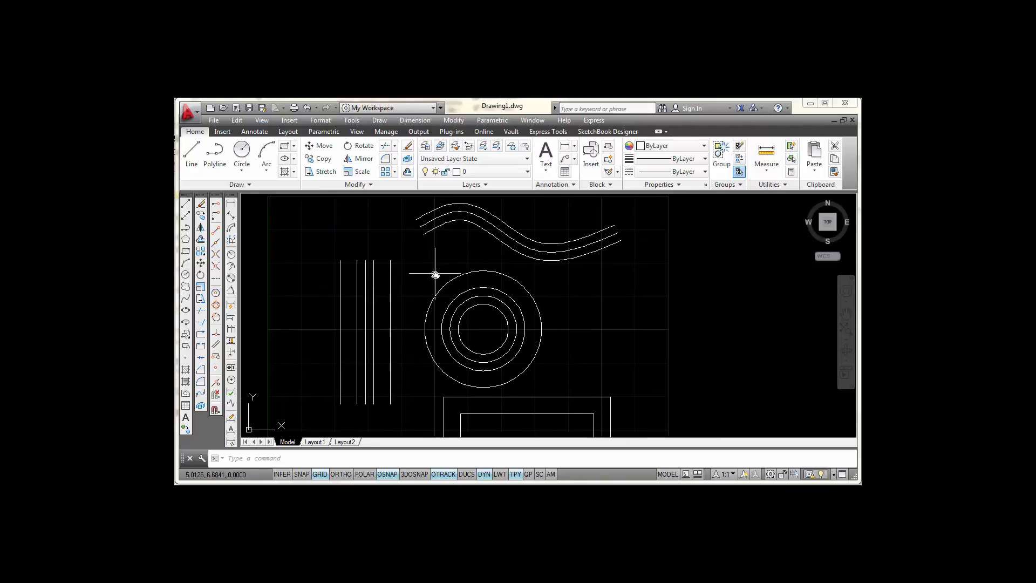